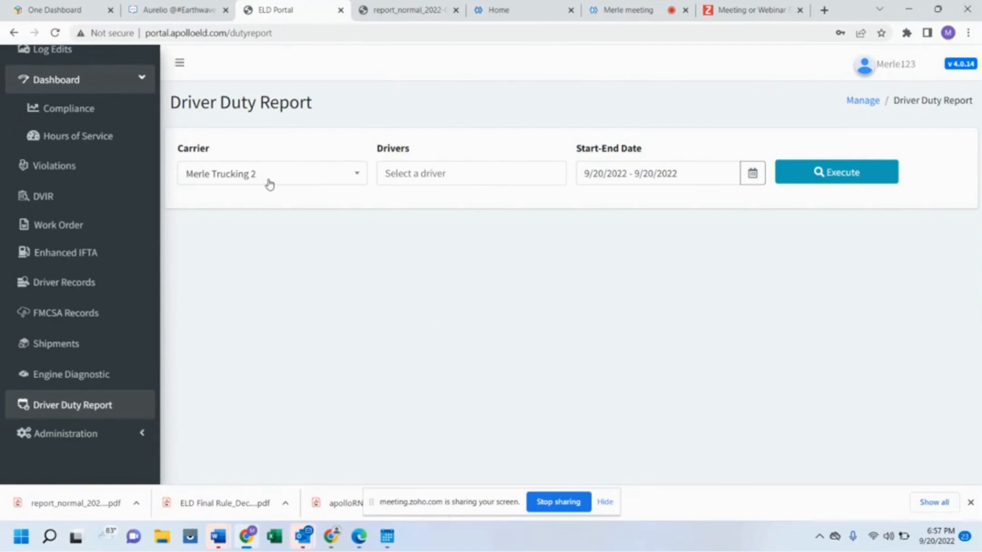
- Switch the Drivers filter from All to the single driver, set 9/1/2022–9/30/2022, and execute the report
left_click(398, 173)
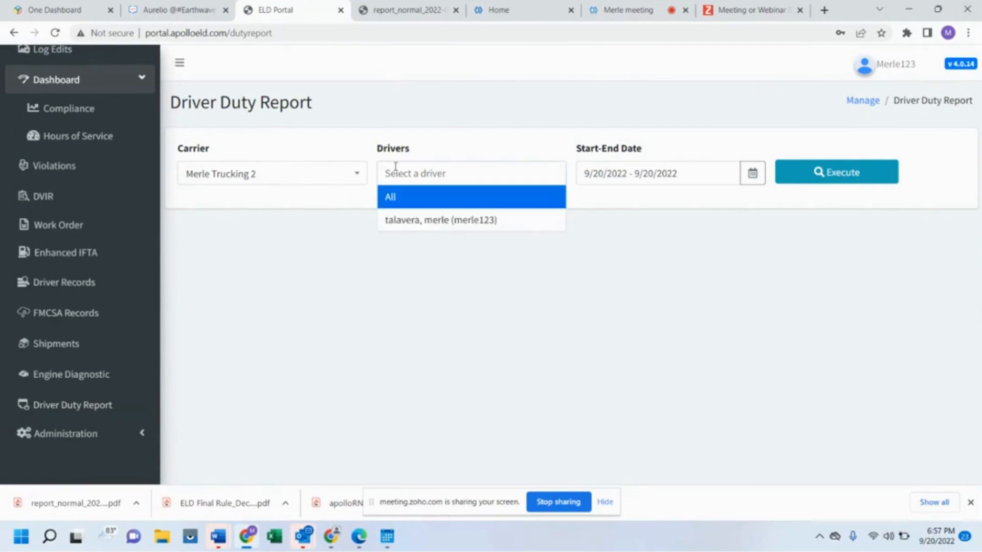
left_click(395, 203)
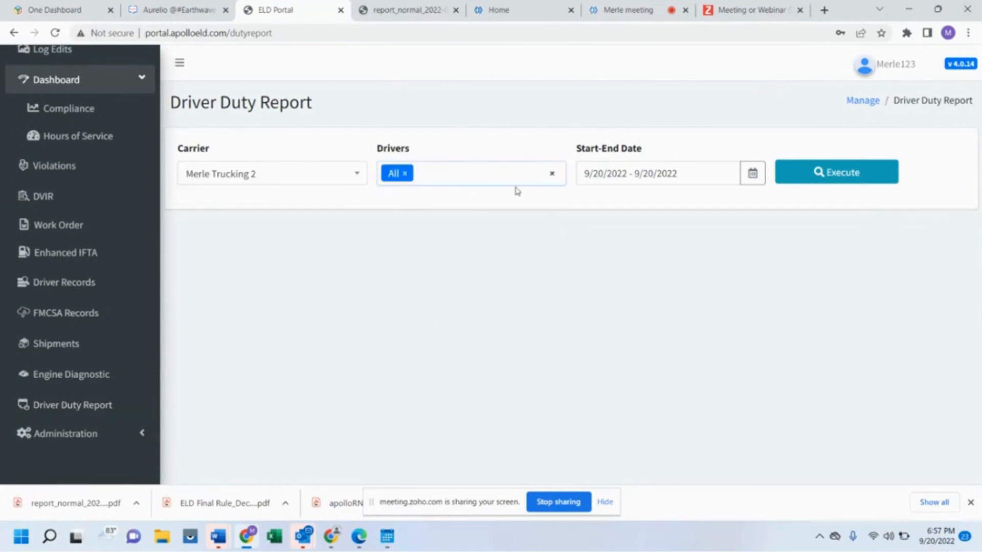
left_click(472, 175)
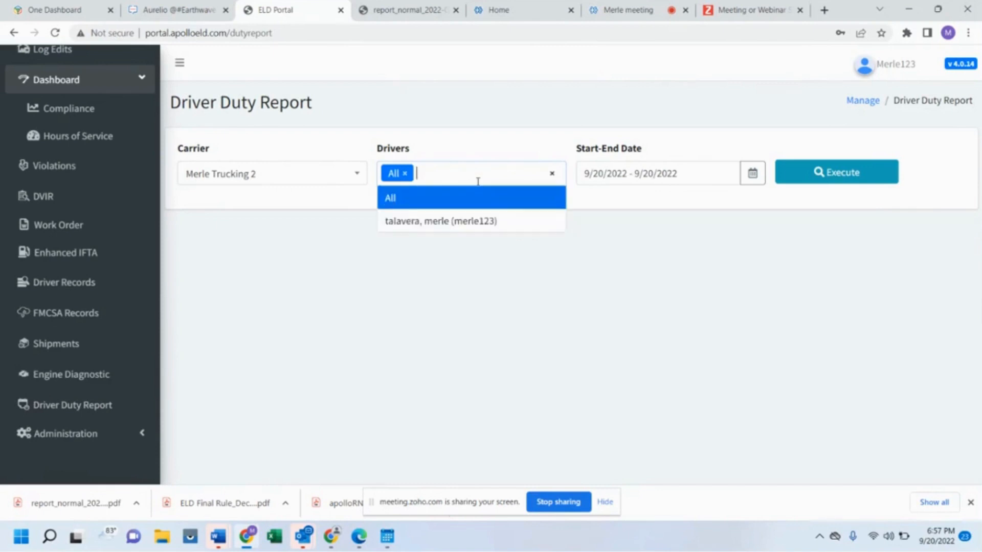
left_click(457, 223)
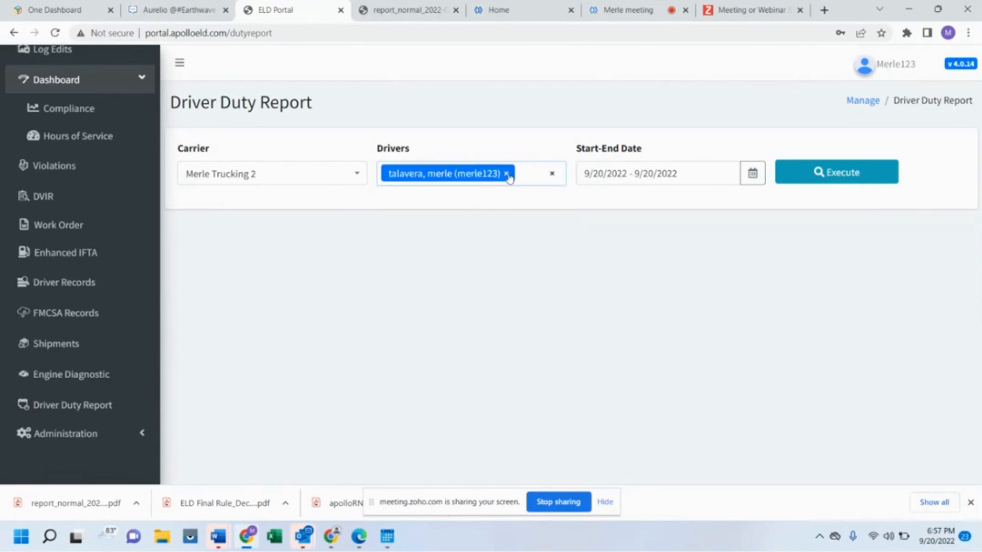
left_click(751, 183)
left_click(651, 263)
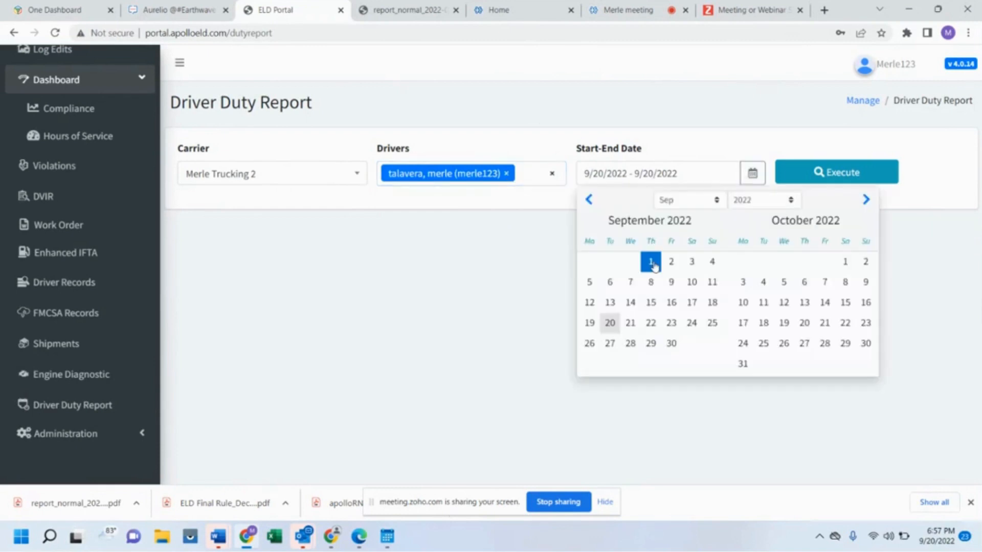
left_click(671, 345)
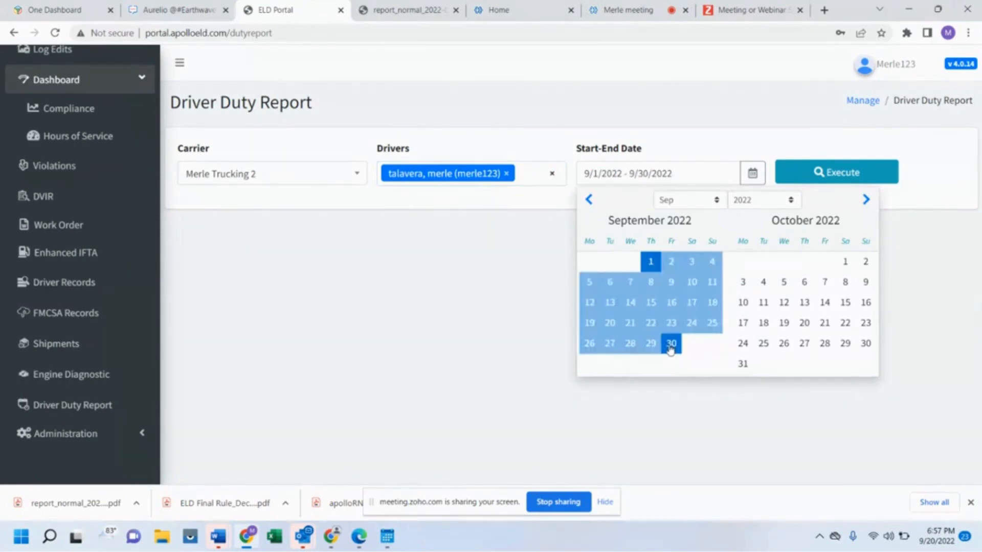
left_click(818, 174)
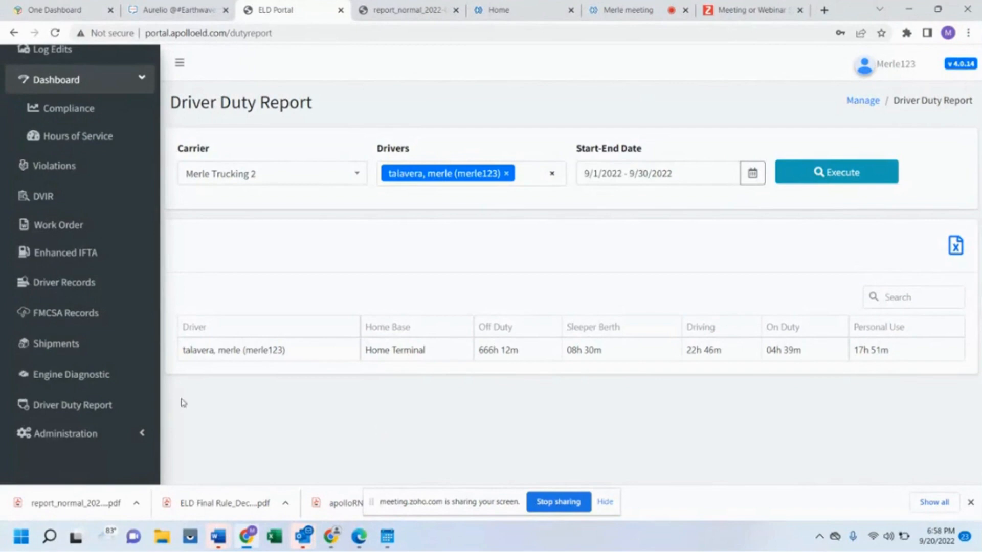
- Go to Administration > Roles and start a new role
left_click(142, 422)
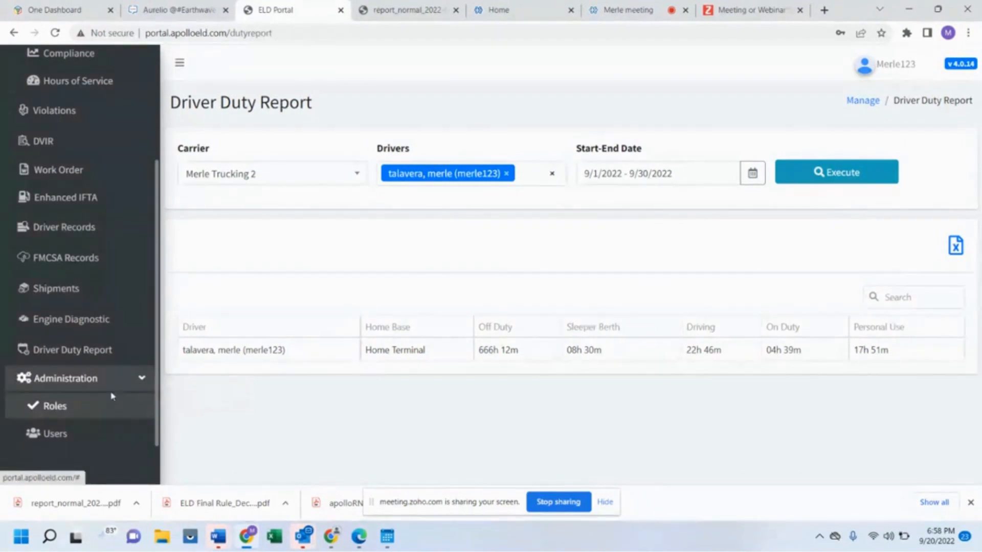
left_click(57, 408)
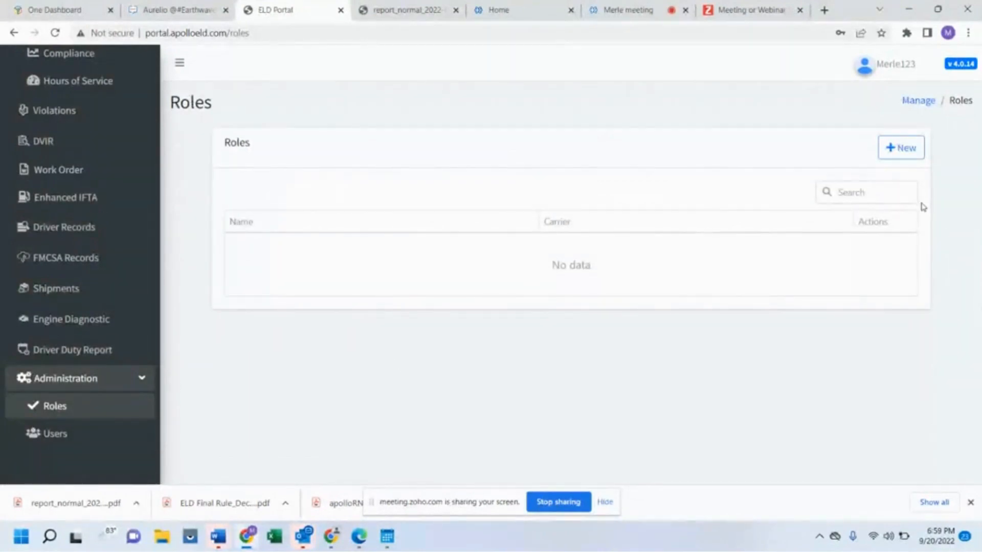
left_click(903, 157)
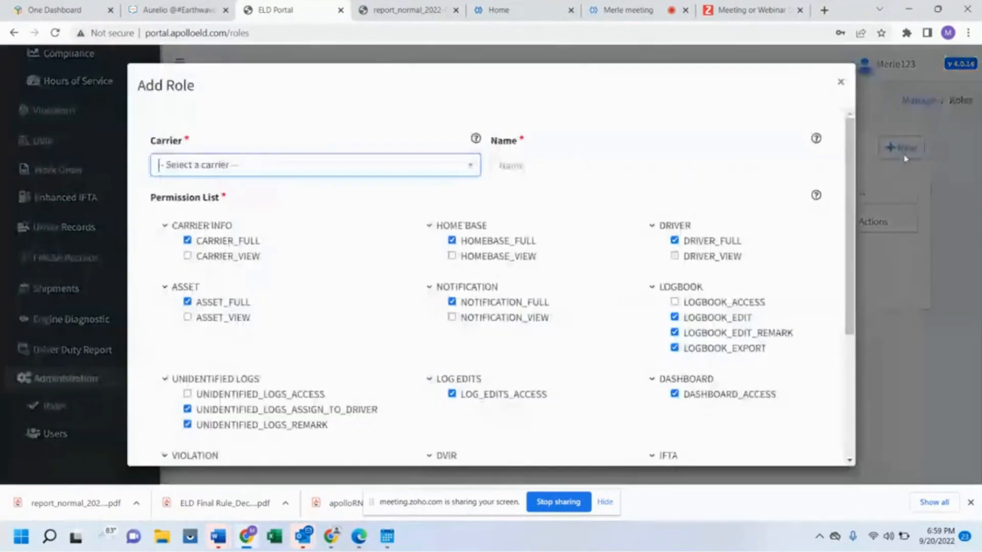
- Set the role's carrier to Merle Trucking 2 and name it 'admin role'
left_click(401, 173)
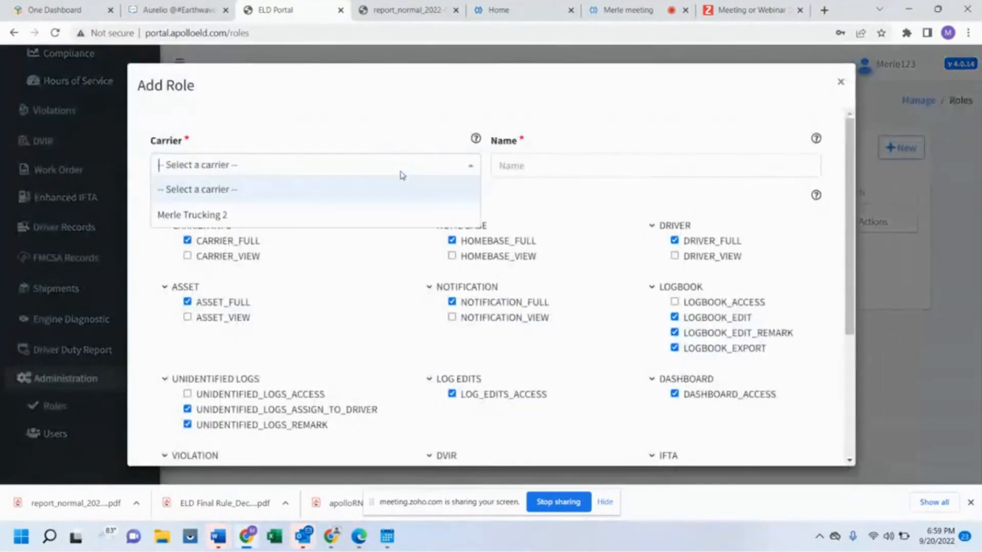
left_click(379, 213)
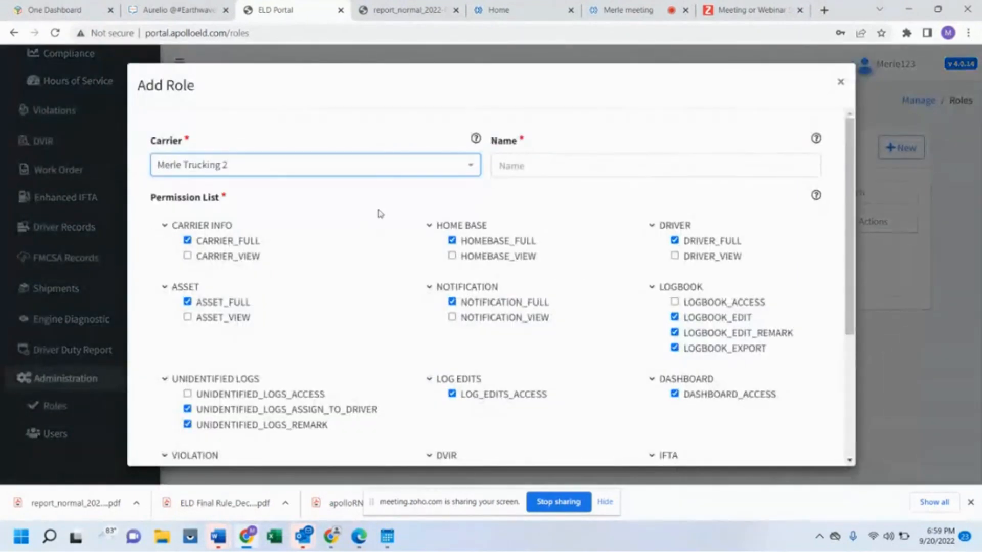
left_click(537, 171)
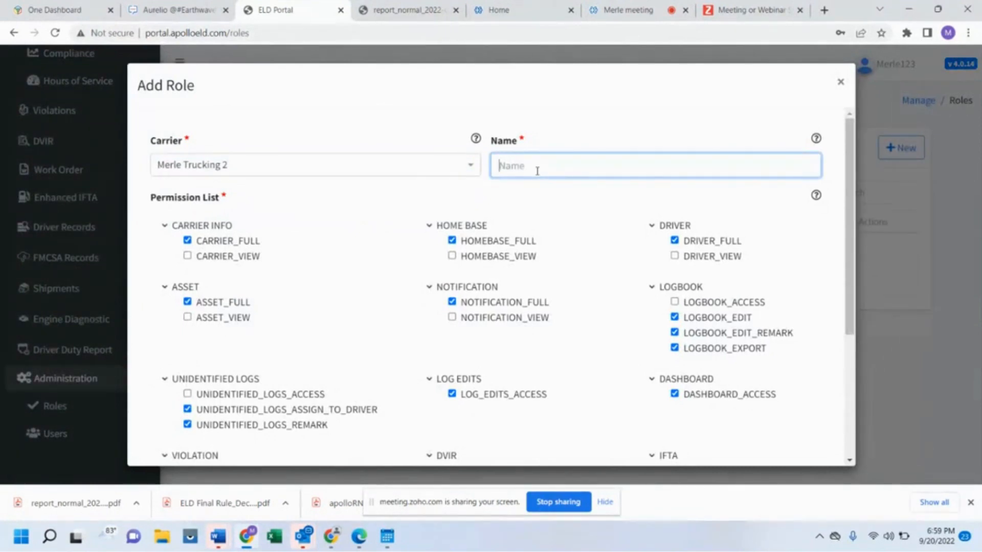
type("admin role")
- Check HOMEBASE_VIEW, NOTIFICATION_VIEW and CARRIER_VIEW instead of their _FULL permissions
scroll(510, 265, "down", 1)
scroll(509, 263, "up", 1)
left_click(452, 256)
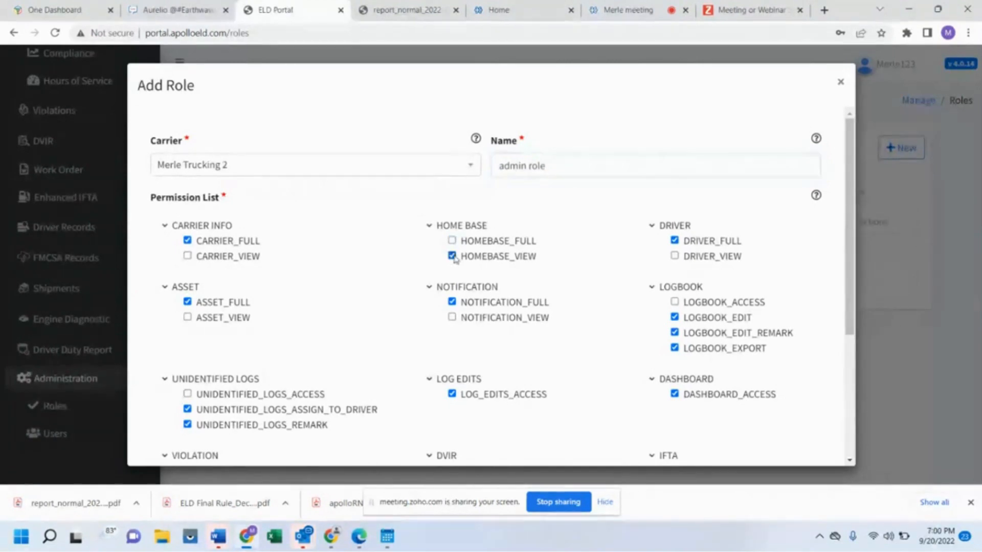
left_click(452, 317)
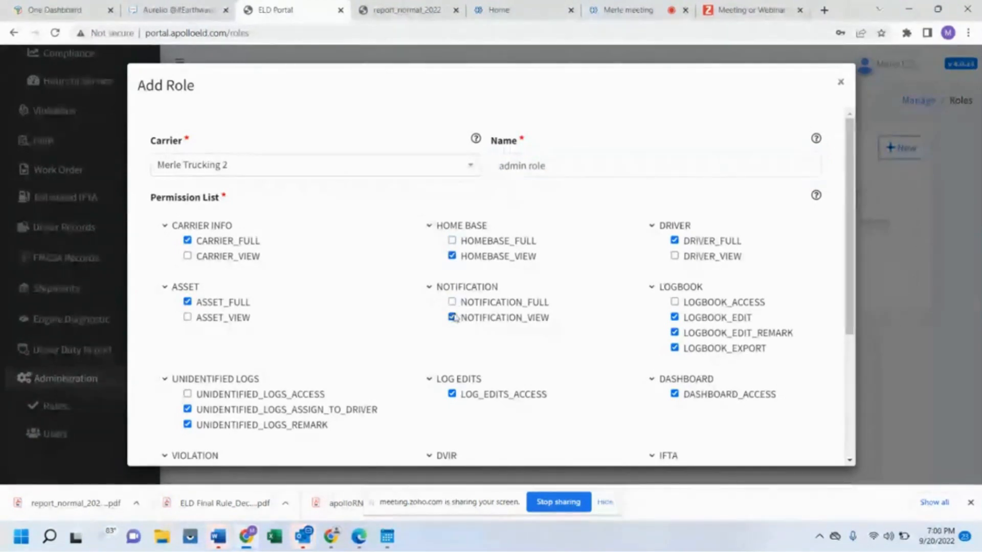
left_click(188, 256)
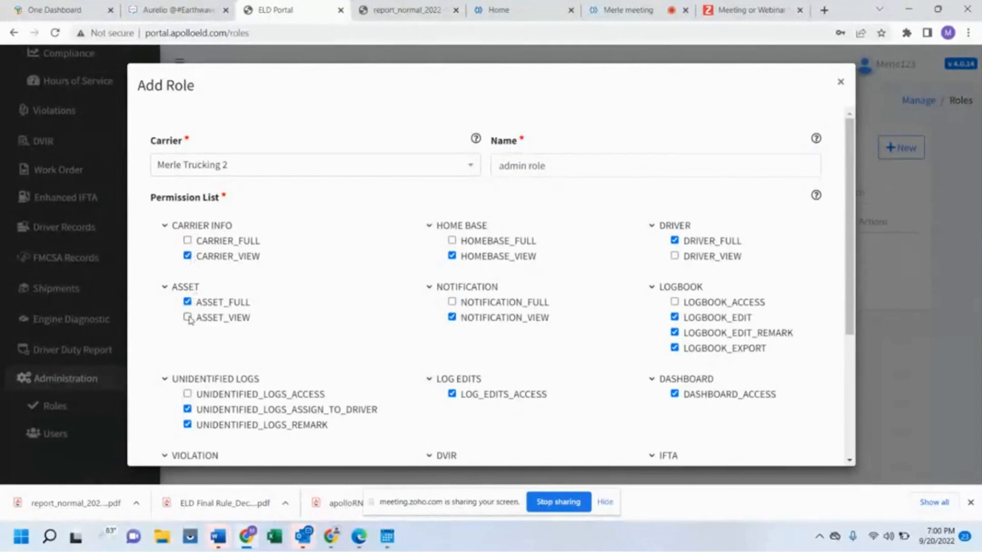
left_click(187, 241)
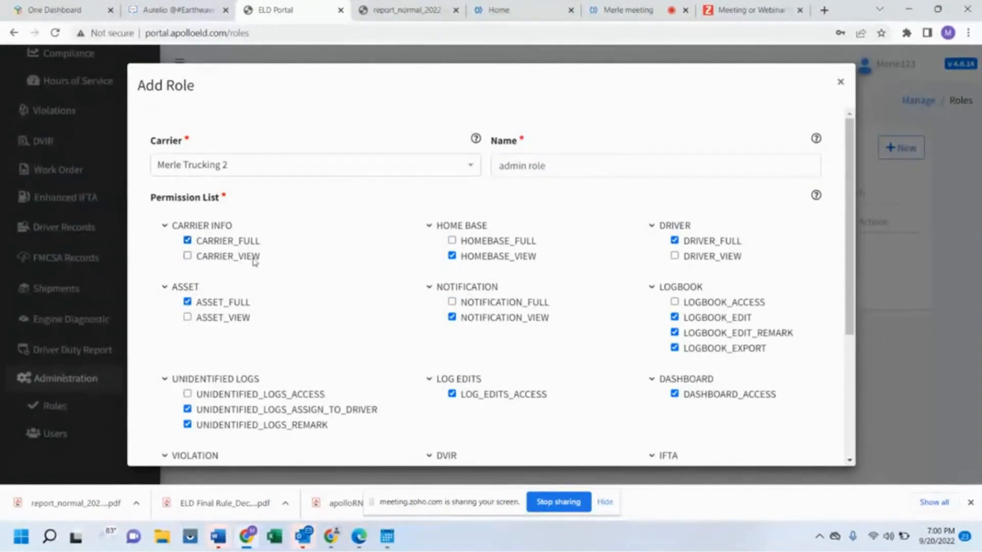
left_click(188, 257)
- Uncheck LOG_EDITS_ACCESS, DASHBOARD_ACCESS, IFTA_ACCESS and DRIVER_RECORDS_ACCESS in the permission list
scroll(512, 322, "down", 1)
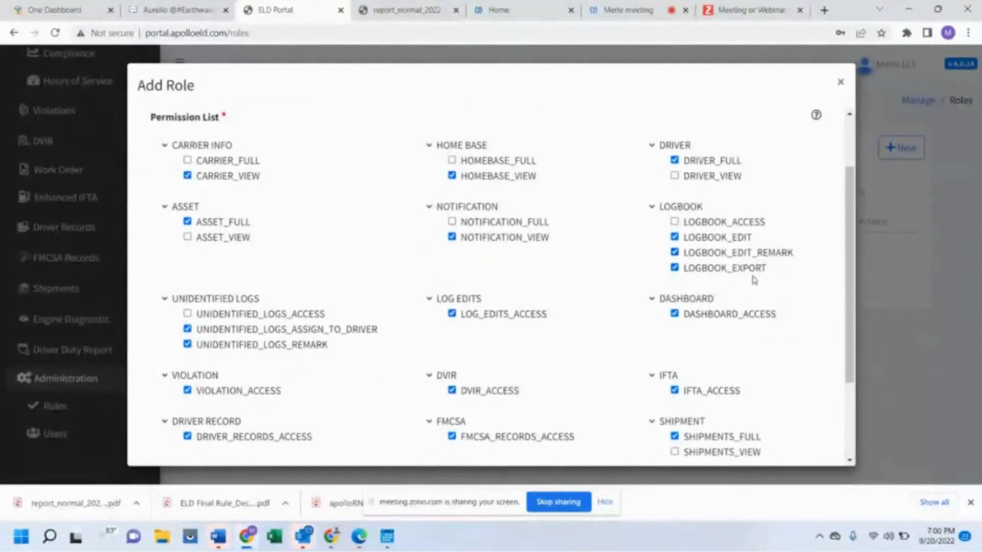
scroll(754, 299, "down", 1)
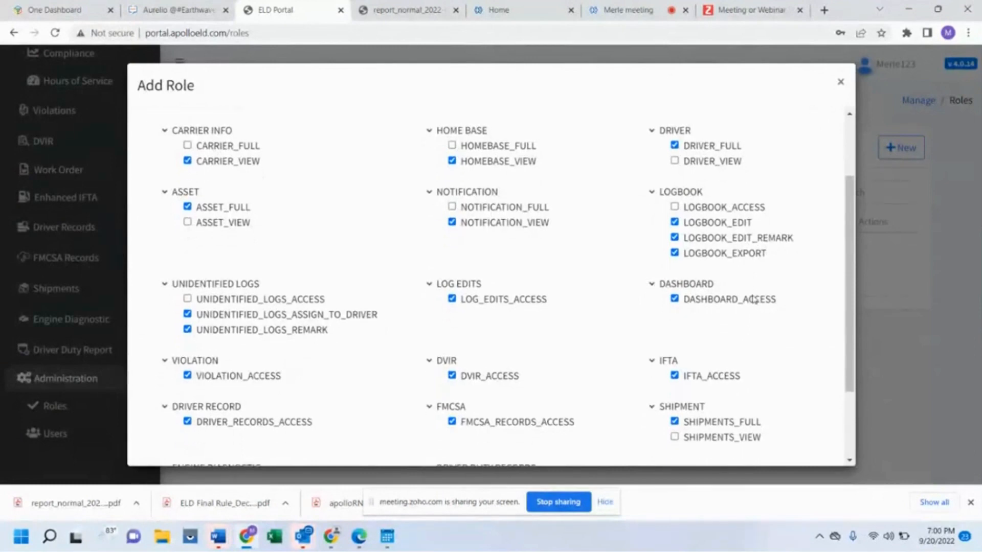
scroll(754, 299, "down", 2)
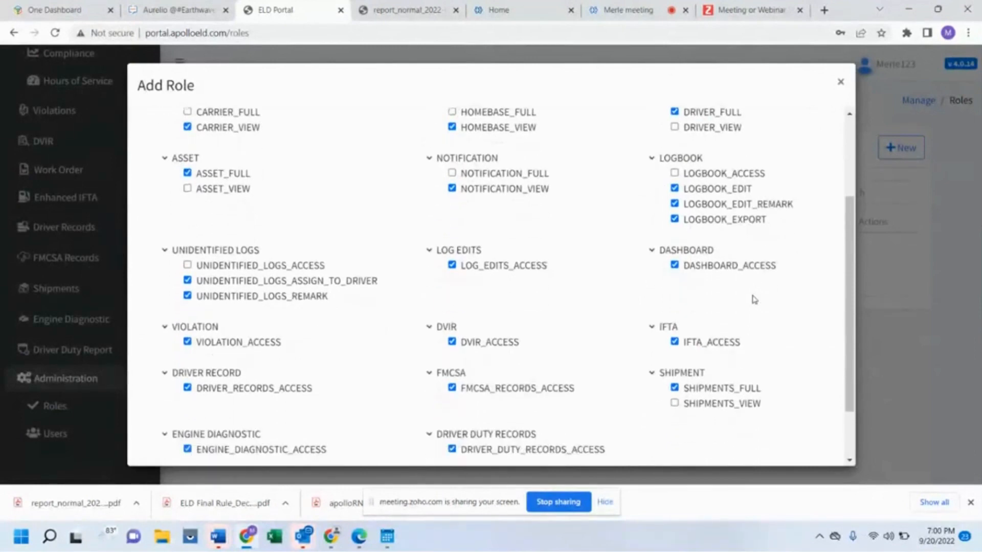
scroll(754, 300, "down", 1)
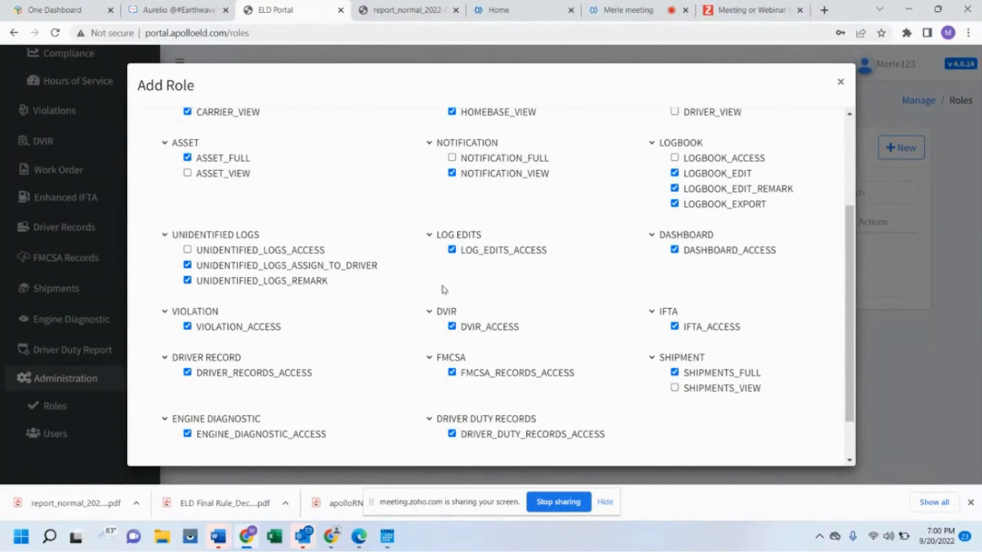
left_click(454, 251)
left_click(675, 250)
scroll(557, 299, "down", 1)
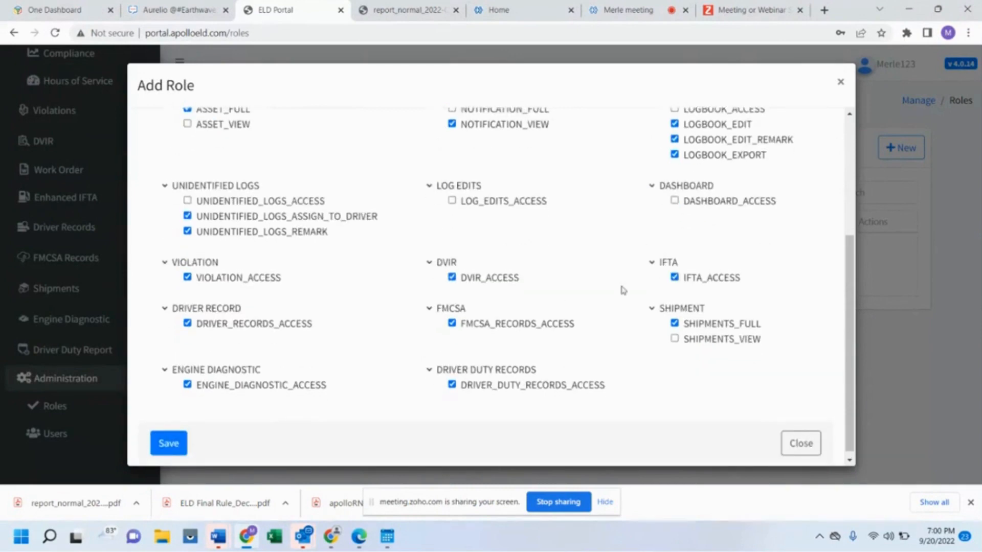
left_click(675, 279)
left_click(188, 324)
scroll(515, 368, "down", 1)
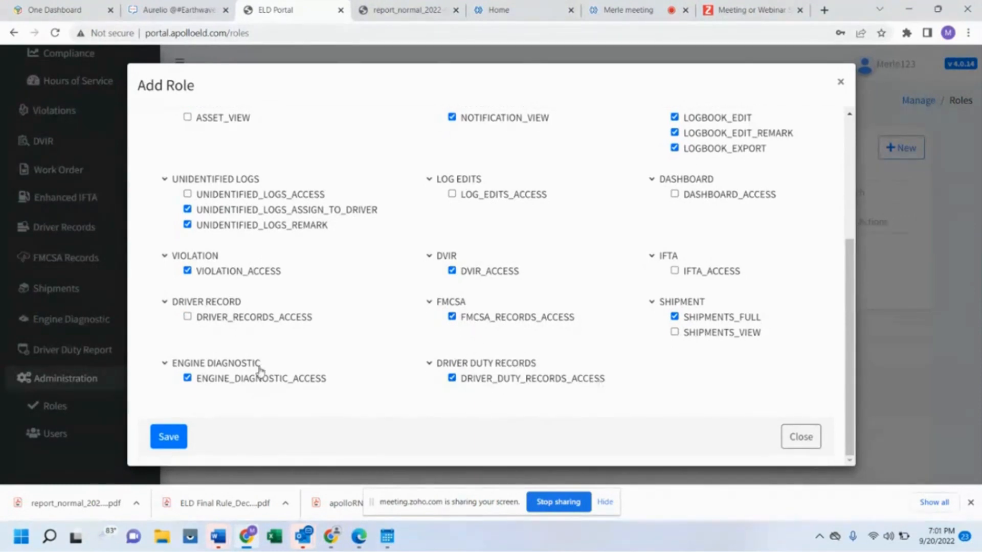
- Save the admin role and go to the Users page
left_click(169, 438)
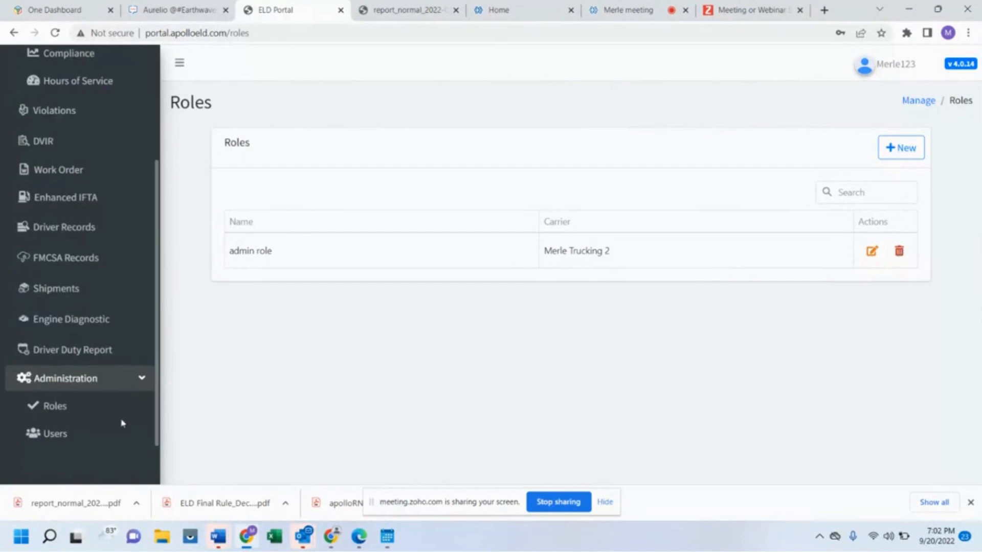
left_click(55, 435)
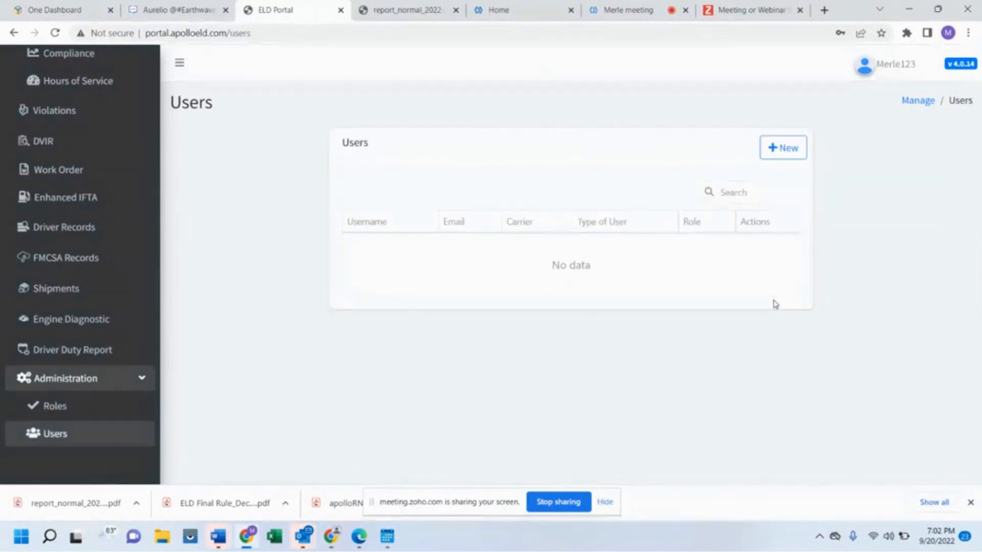
- Start a new carrier user assigned to Merle Trucking 2 with the admin role
left_click(792, 149)
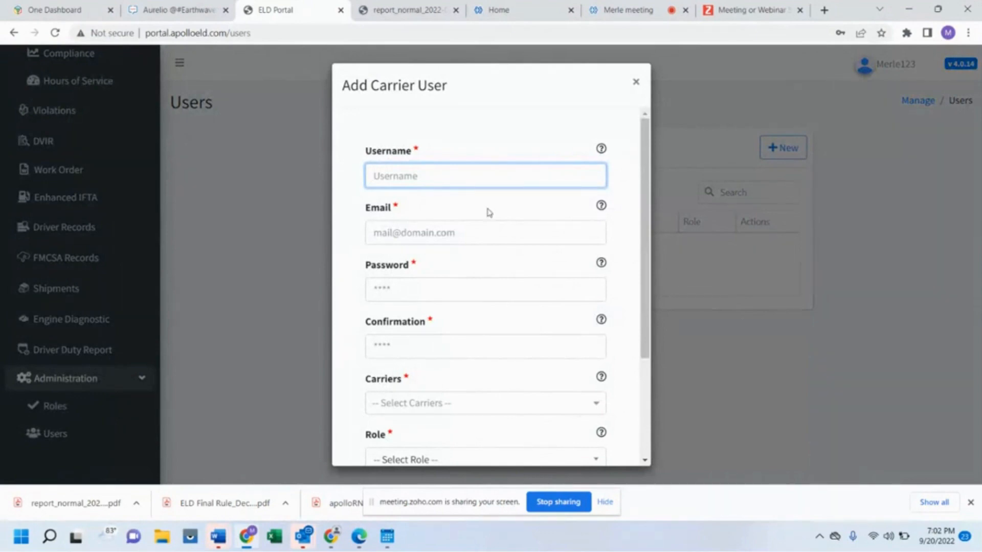
scroll(489, 213, "down", 3)
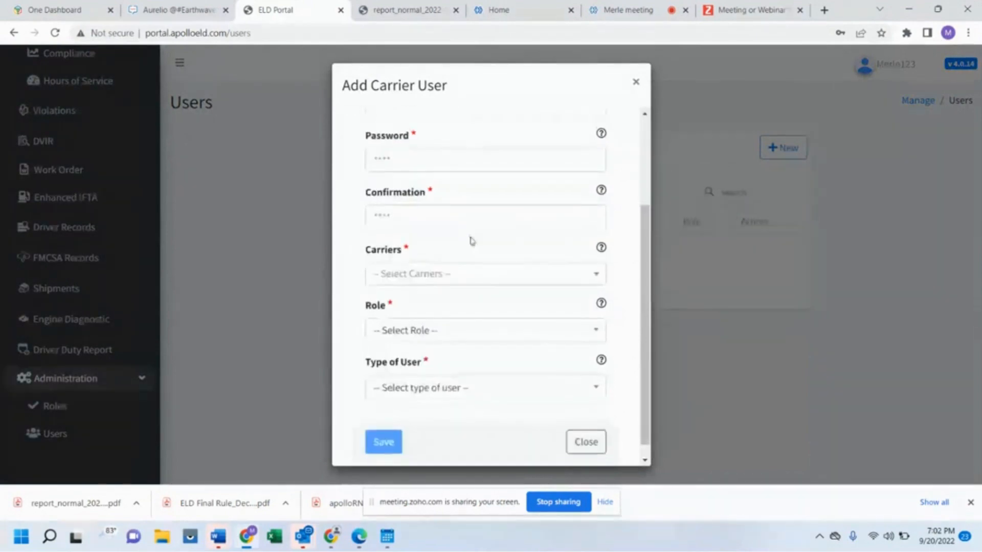
left_click(459, 276)
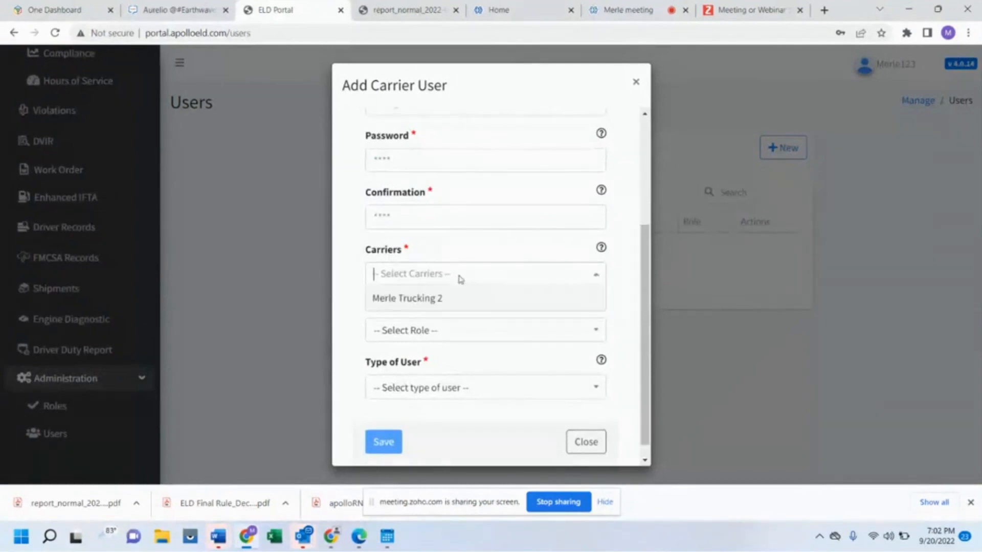
left_click(429, 299)
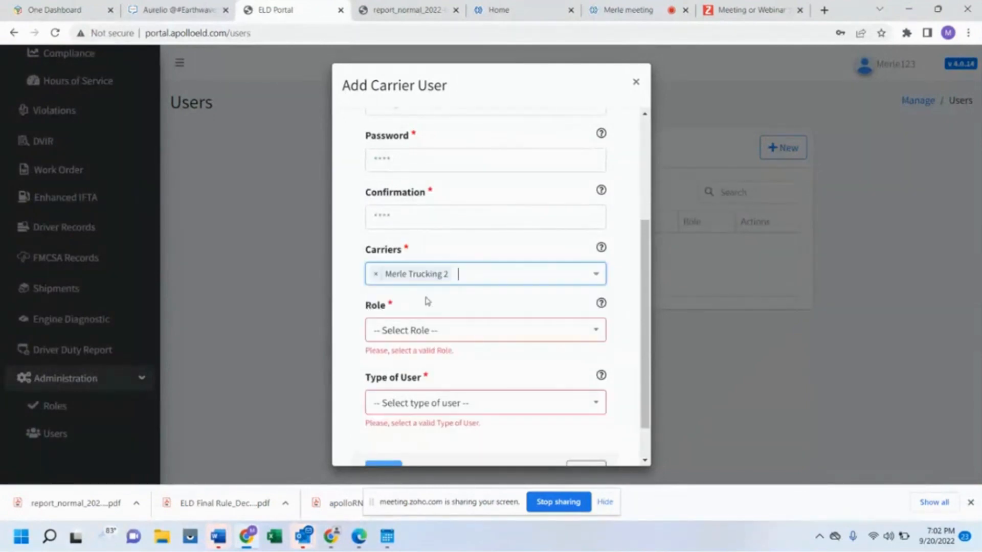
left_click(426, 330)
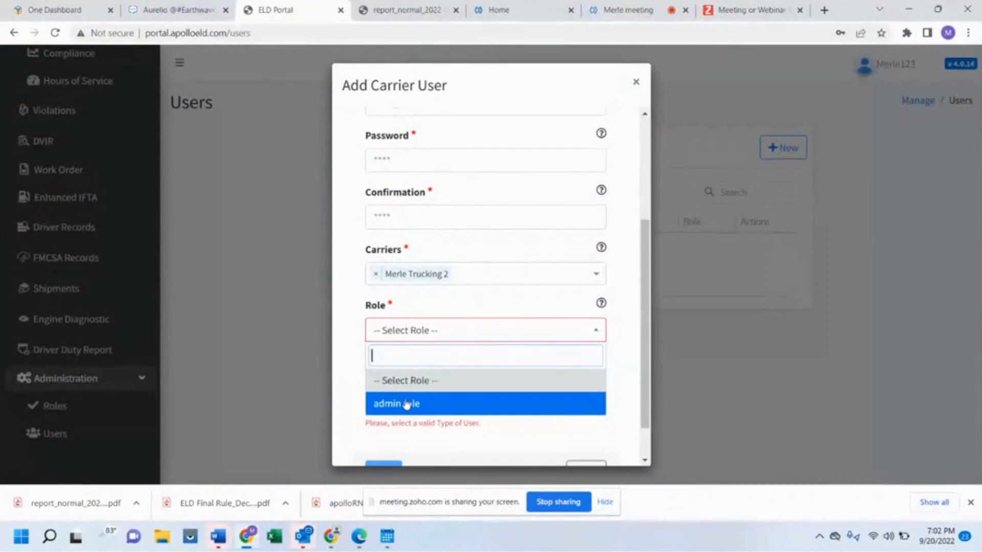
left_click(407, 405)
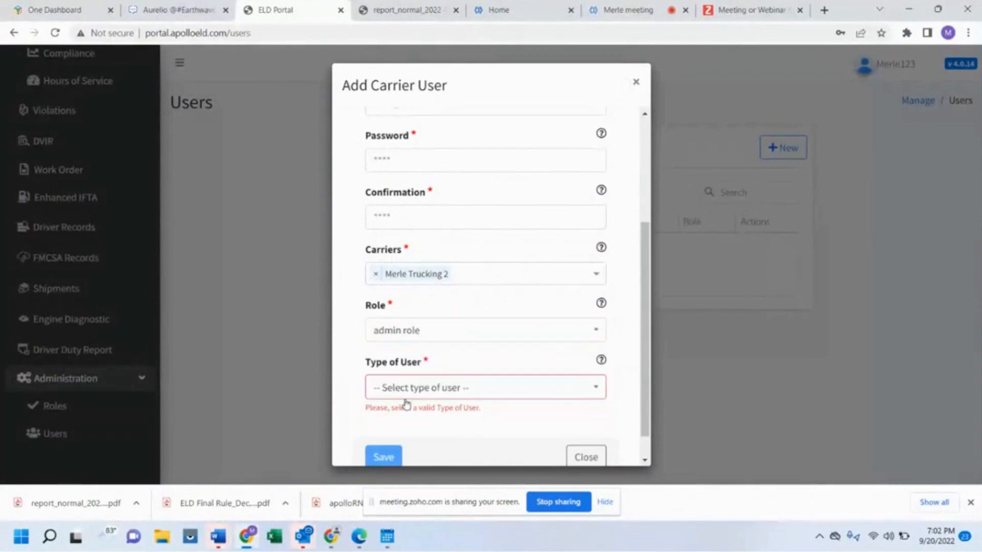
- Set the Type of User to Limited Client
left_click(429, 389)
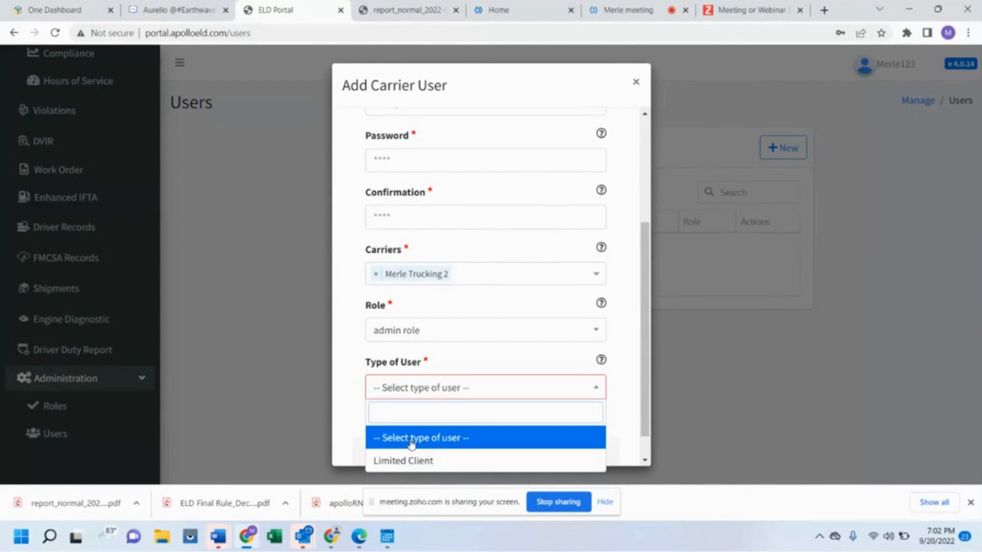
left_click(430, 465)
scroll(452, 420, "down", 1)
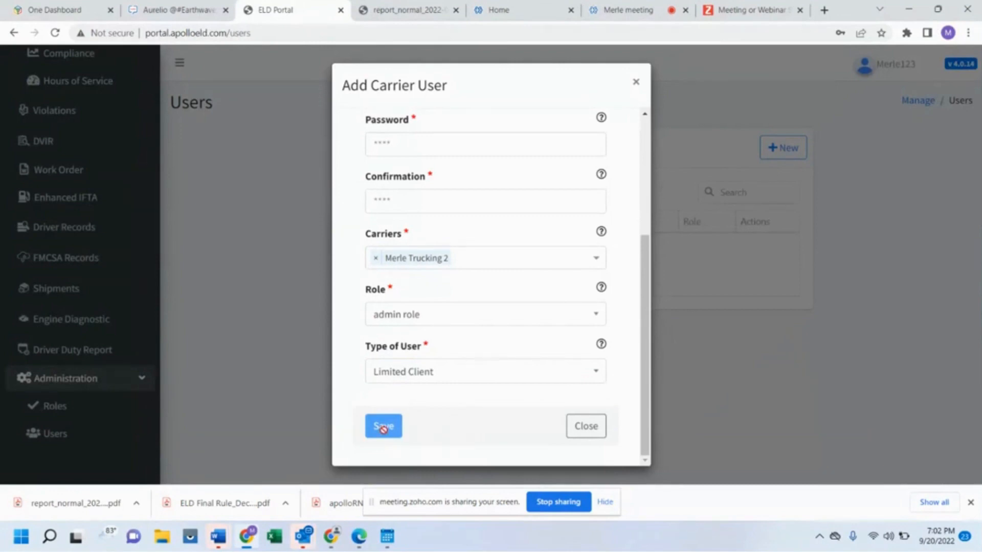
scroll(535, 262, "up", 5)
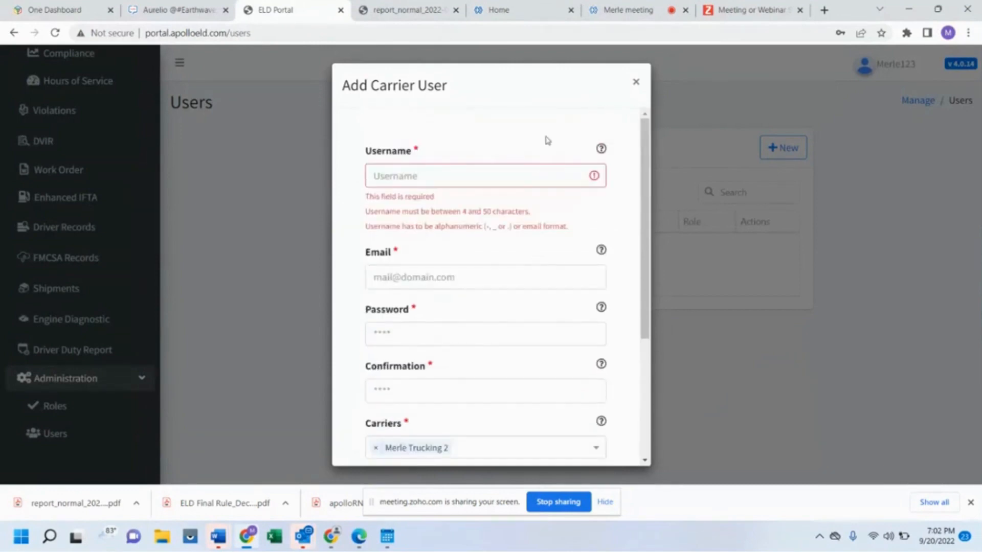
- Type the new user's username and e-mail address into the Add Carrier User form
left_click(420, 182)
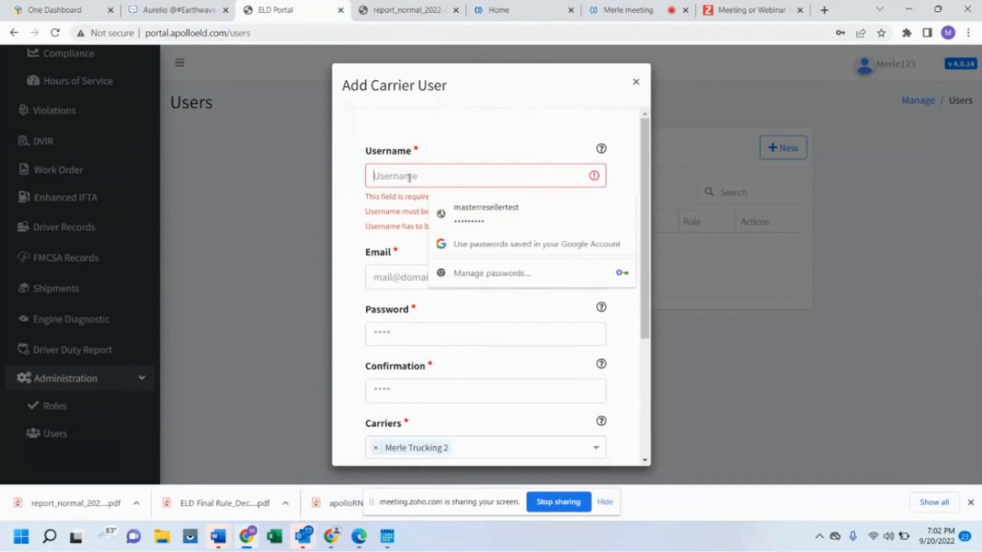
type("merle")
key("BackSpace")
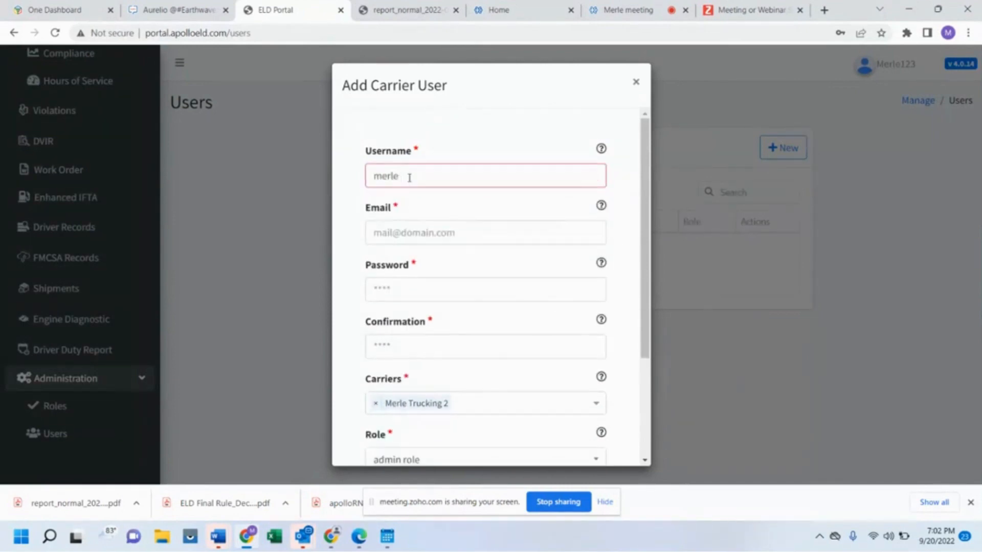
type("123")
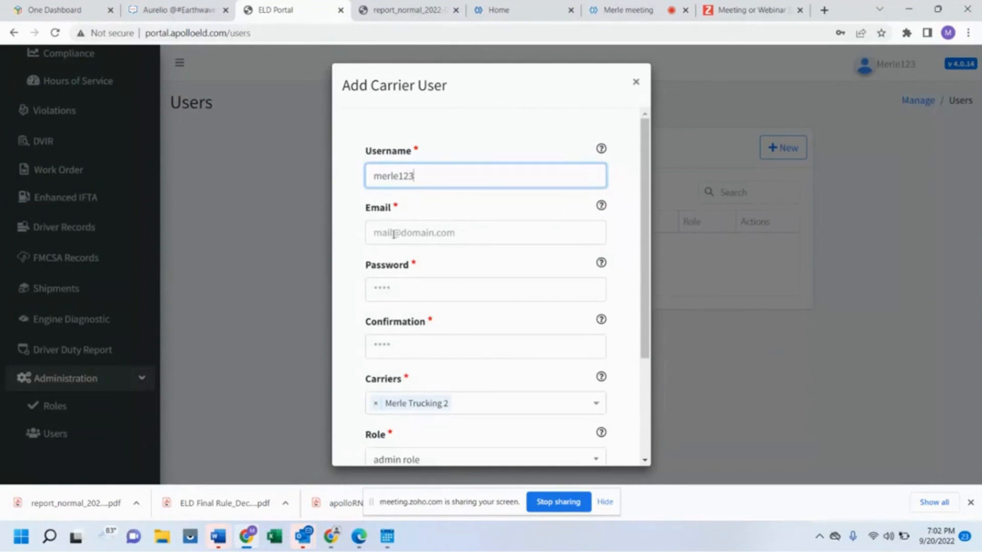
left_click(393, 234)
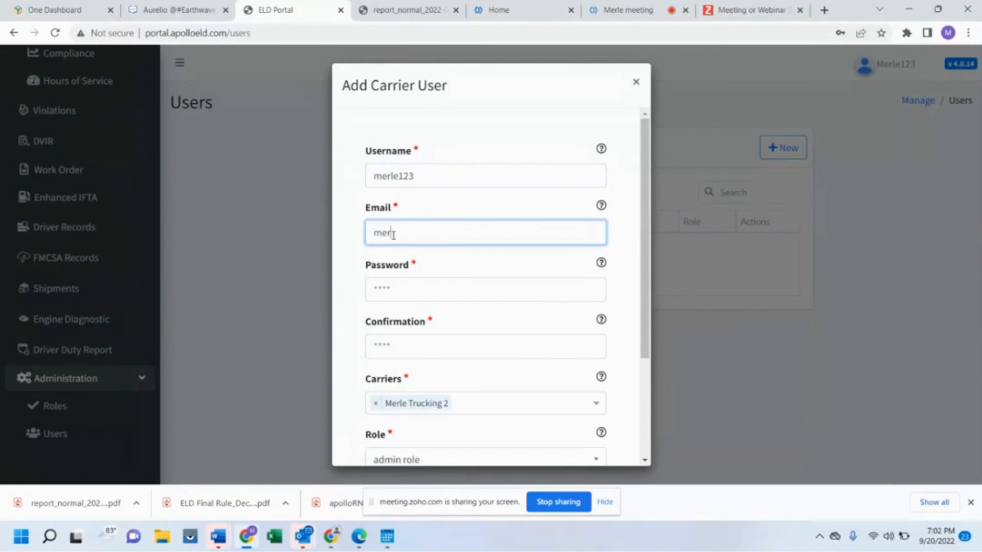
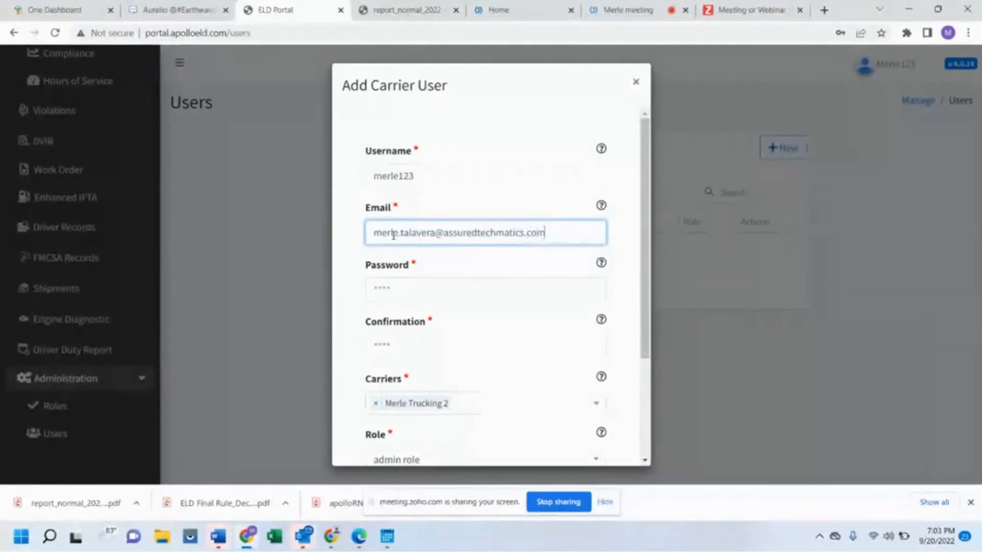
left_click(381, 290)
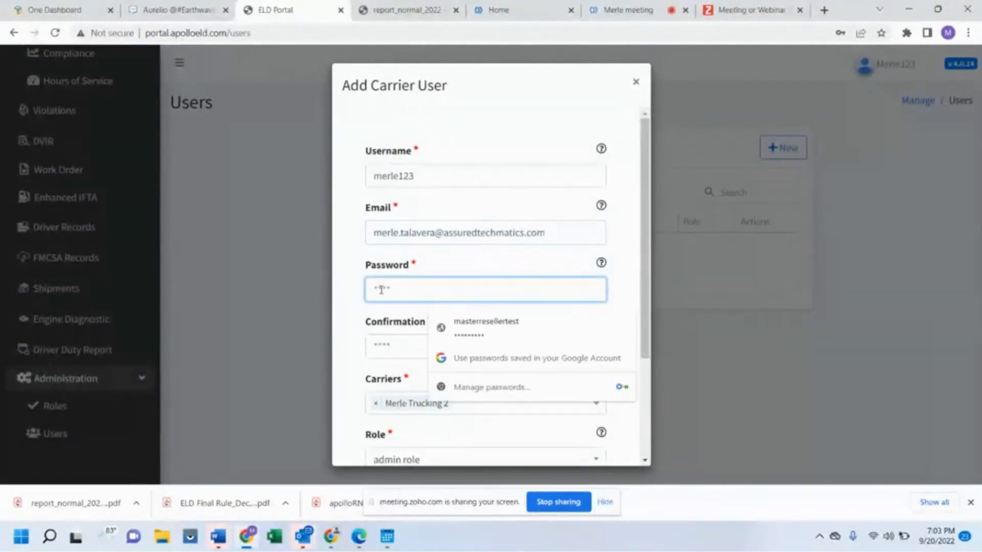
- Enter a first password and confirmation, dismissing the saved-password suggestions
type("•••••")
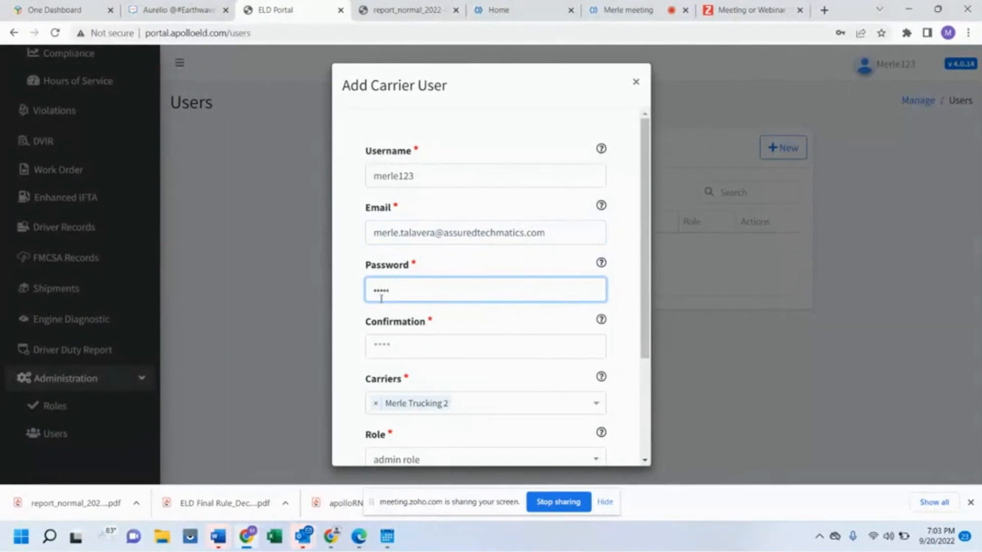
left_click(379, 347)
type("•••••••••")
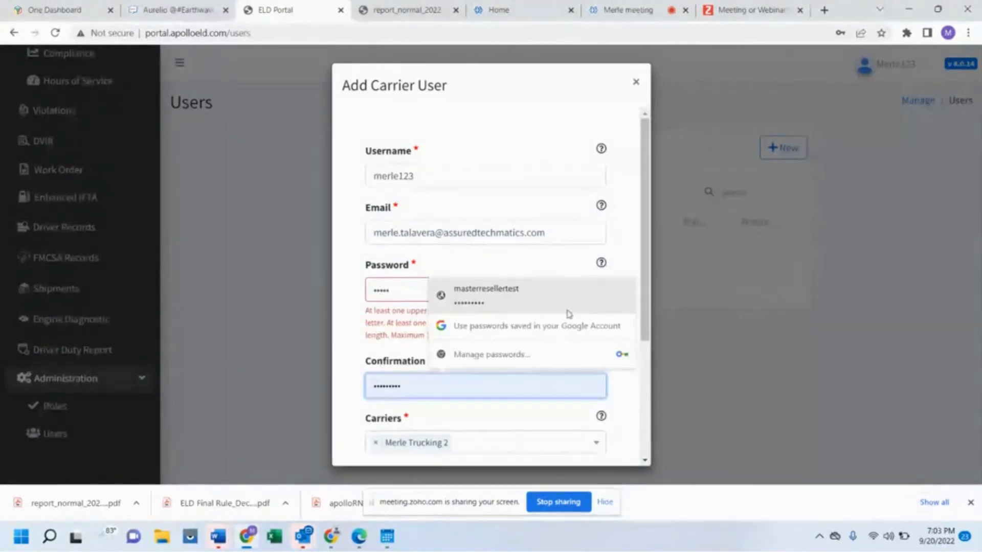
left_click(358, 369)
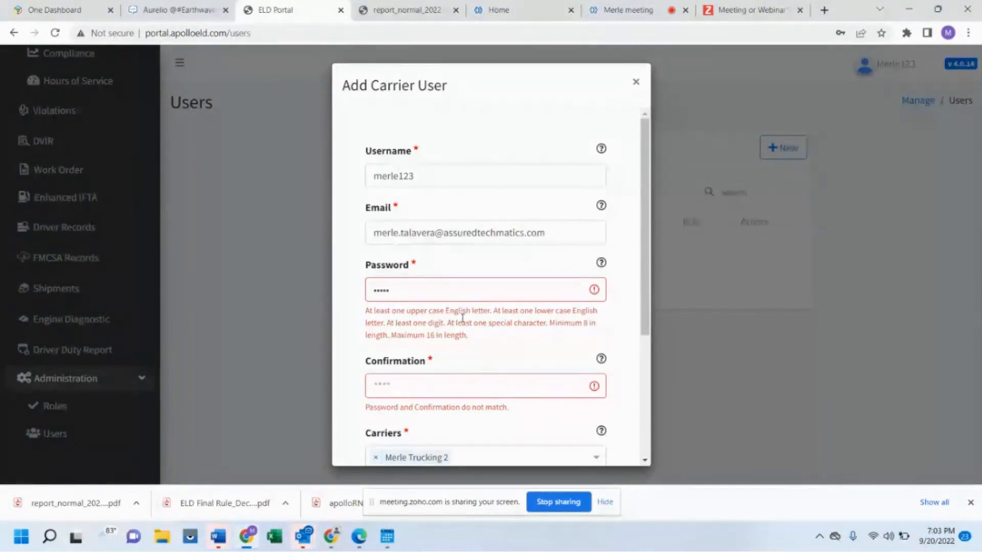
- Replace the too-short password with a longer one and re-enter a matching confirmation
key("BackSpace")
key("BackSpace")
key("BackSpace")
key("BackSpace")
key("BackSpace")
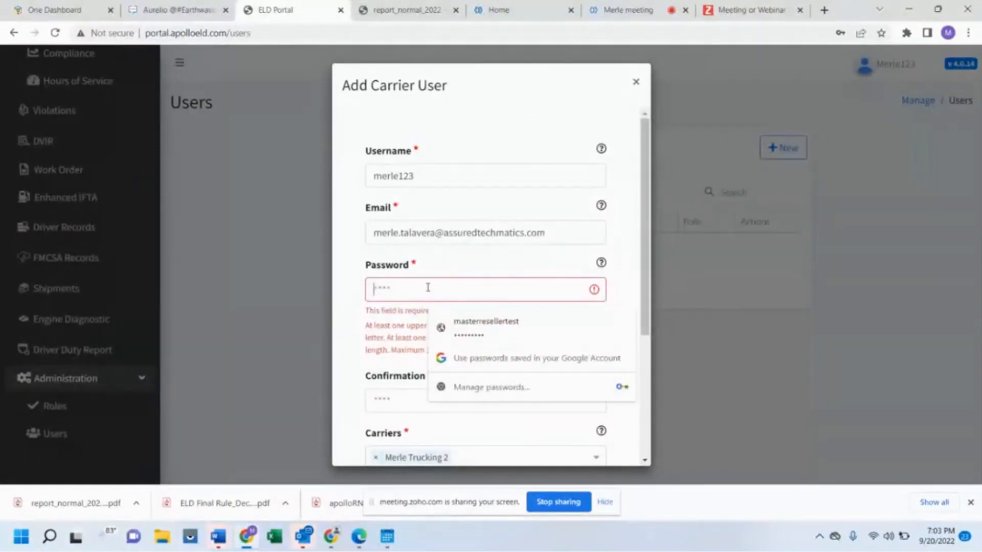
type("********")
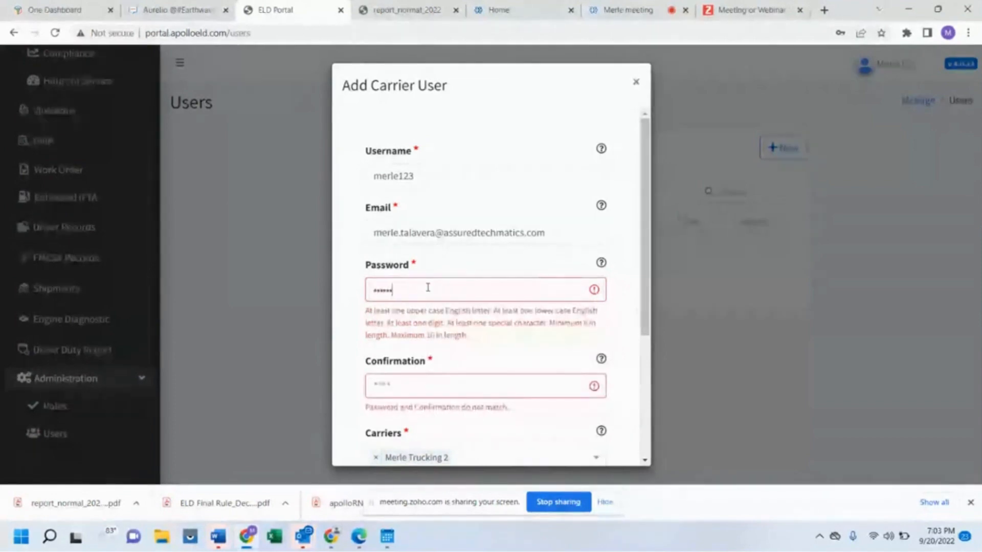
type("**")
left_click(423, 382)
left_click(419, 290)
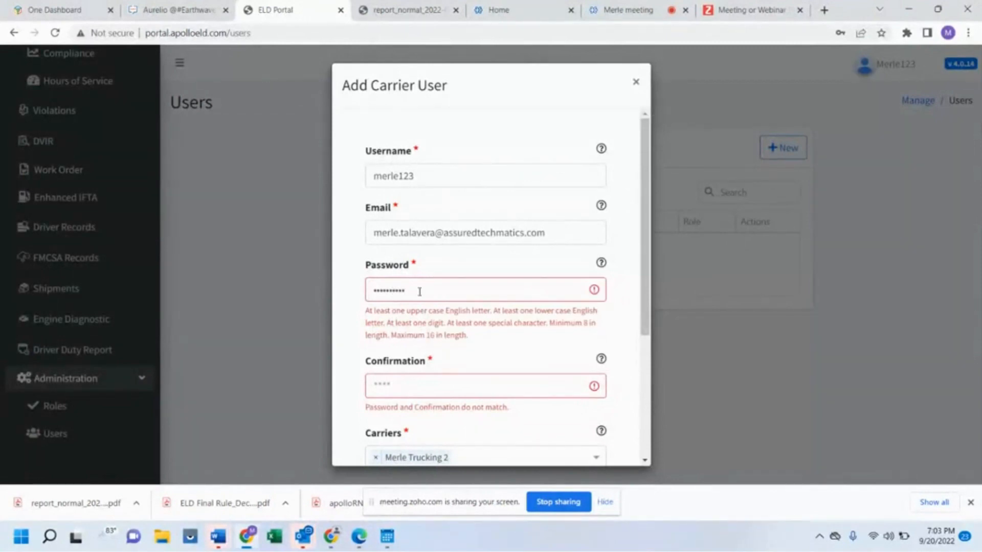
type("*")
left_click(402, 345)
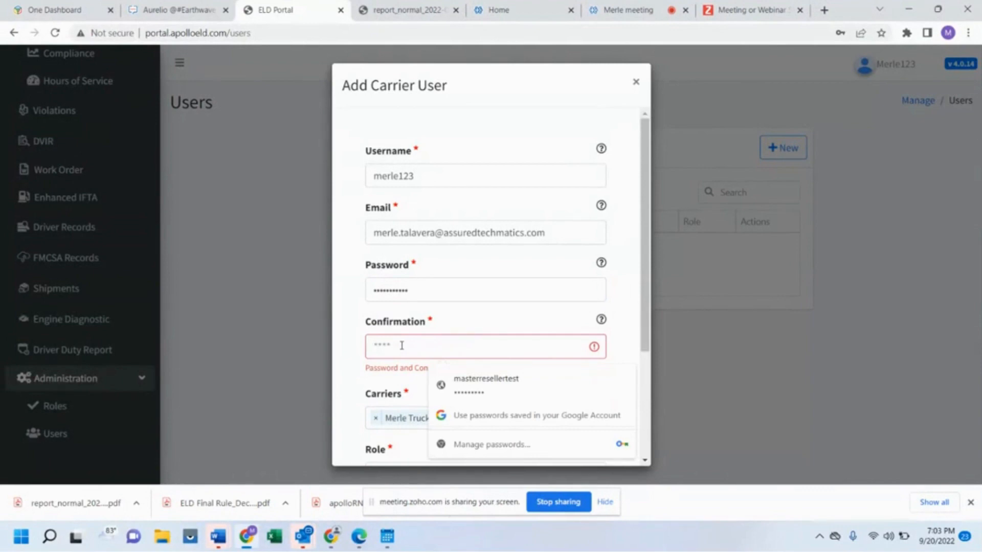
type("**********")
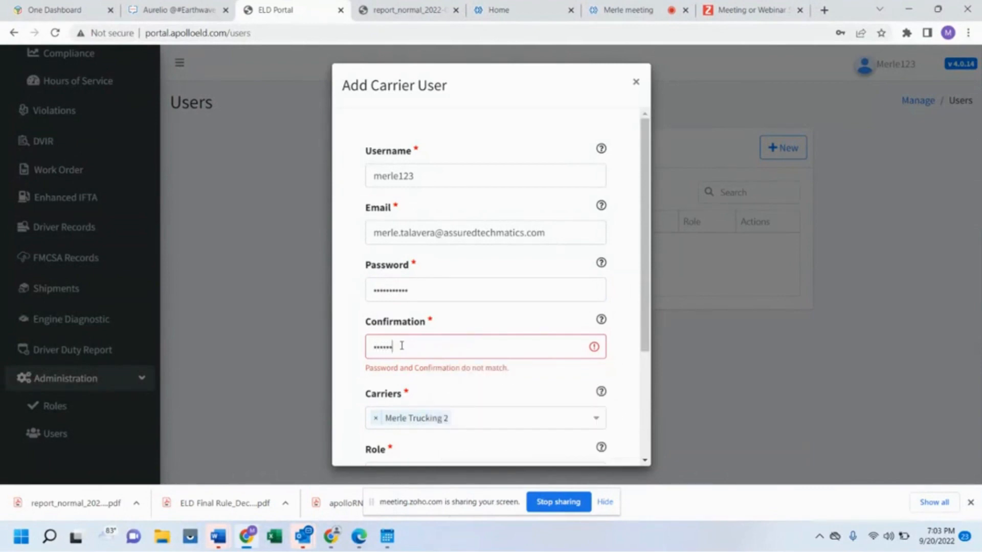
type("**")
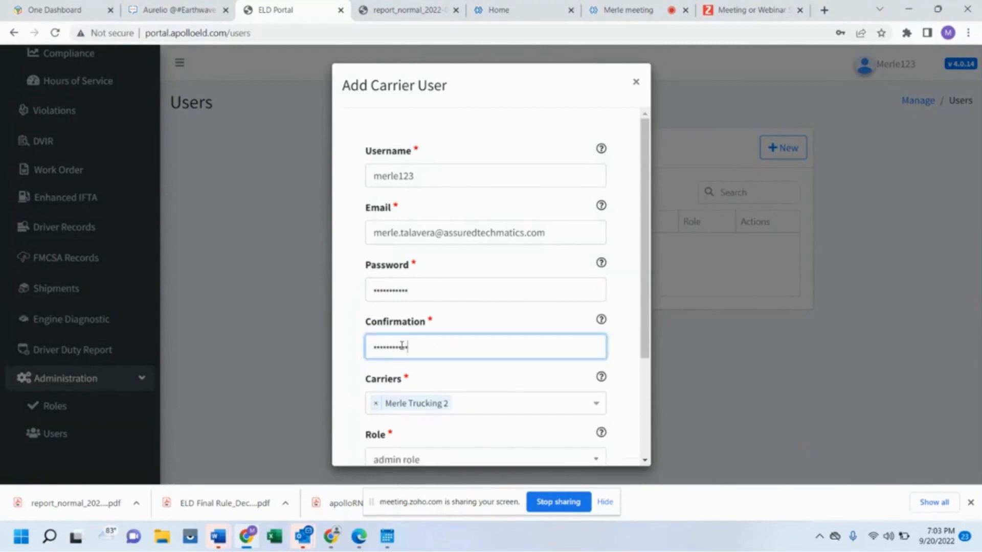
scroll(420, 386, "down", 2)
scroll(420, 386, "down", 1)
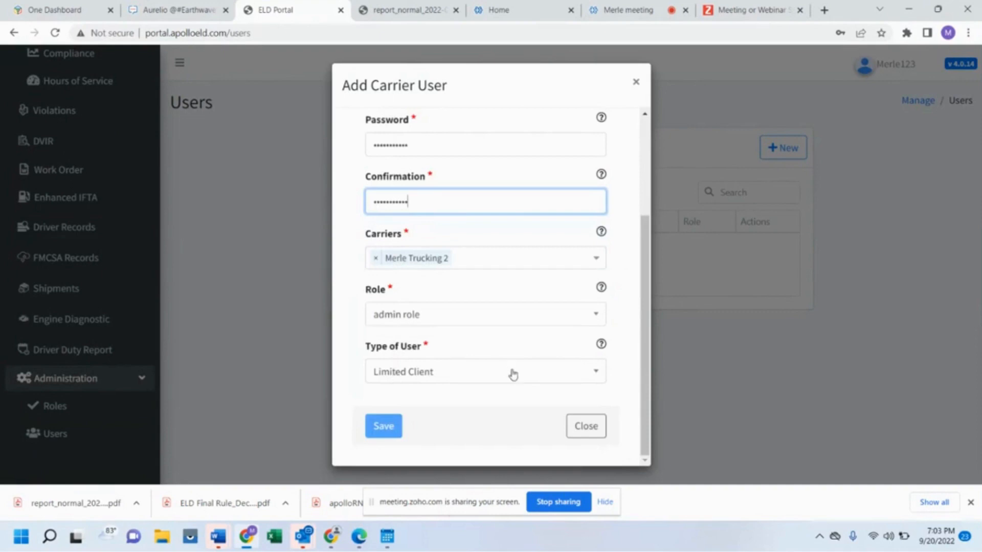
- Look over the completed fields, then close the Add Carrier User dialog without saving
mouse_move(602, 348)
mouse_move(602, 289)
mouse_move(603, 235)
scroll(444, 315, "up", 1)
left_click(444, 314)
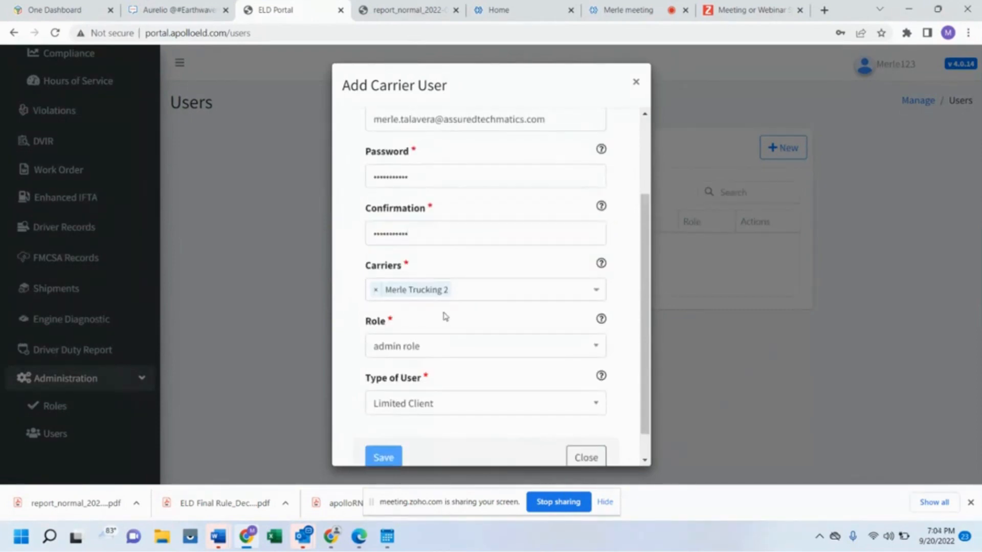
scroll(414, 255, "down", 1)
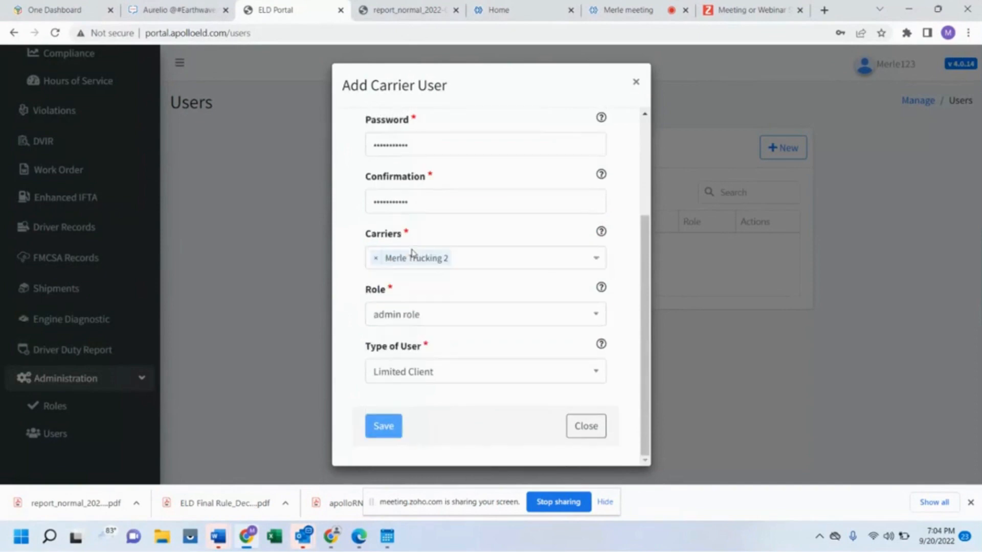
scroll(522, 169, "up", 5)
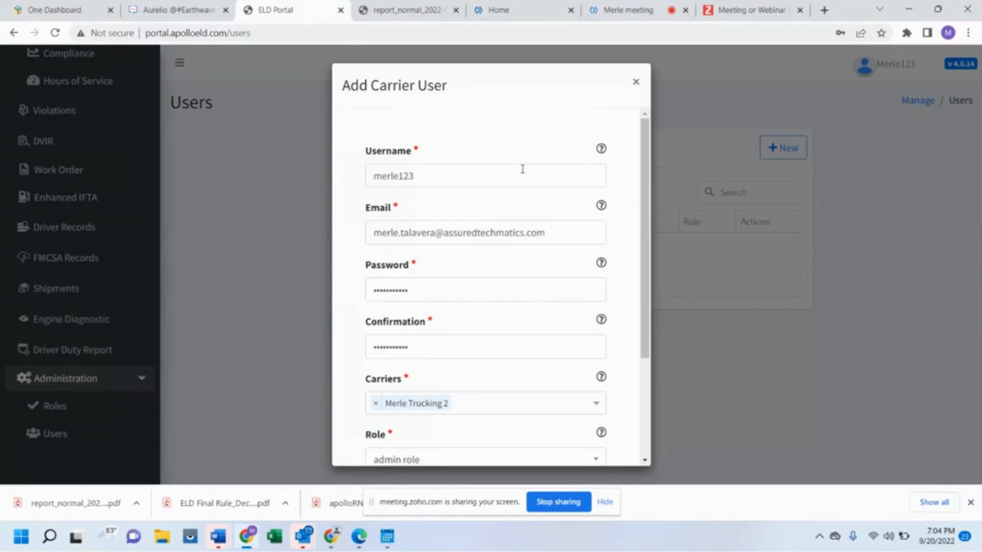
scroll(522, 169, "down", 5)
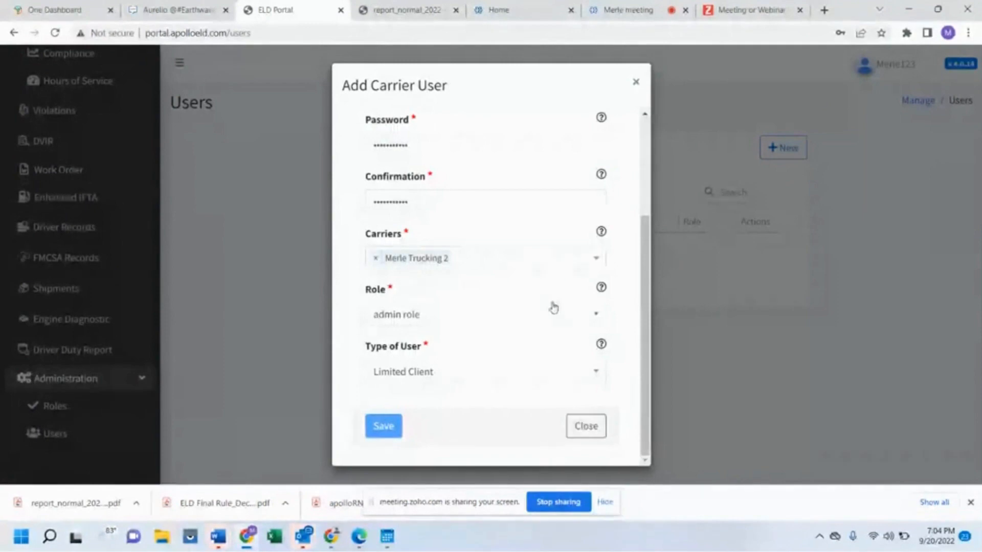
scroll(532, 188, "up", 3)
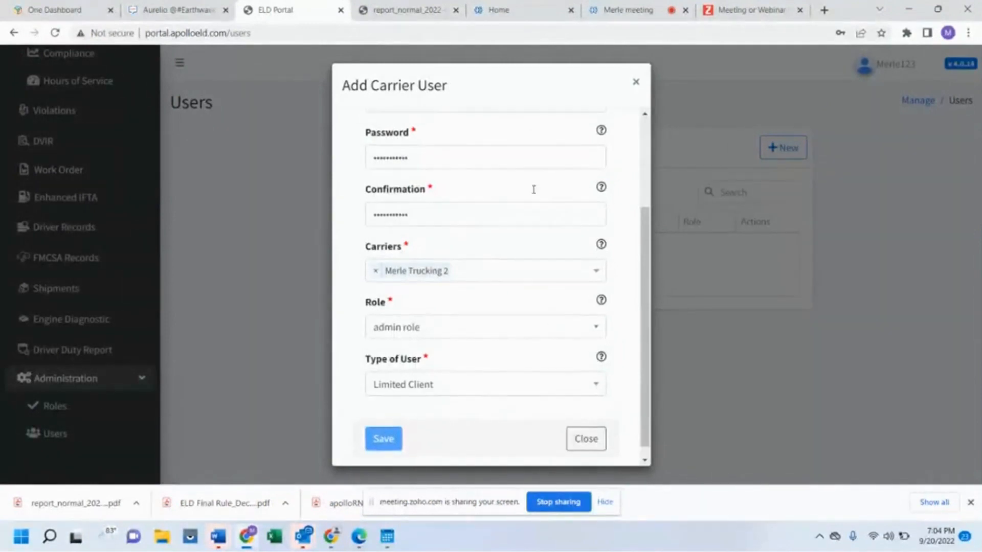
scroll(534, 193, "down", 1)
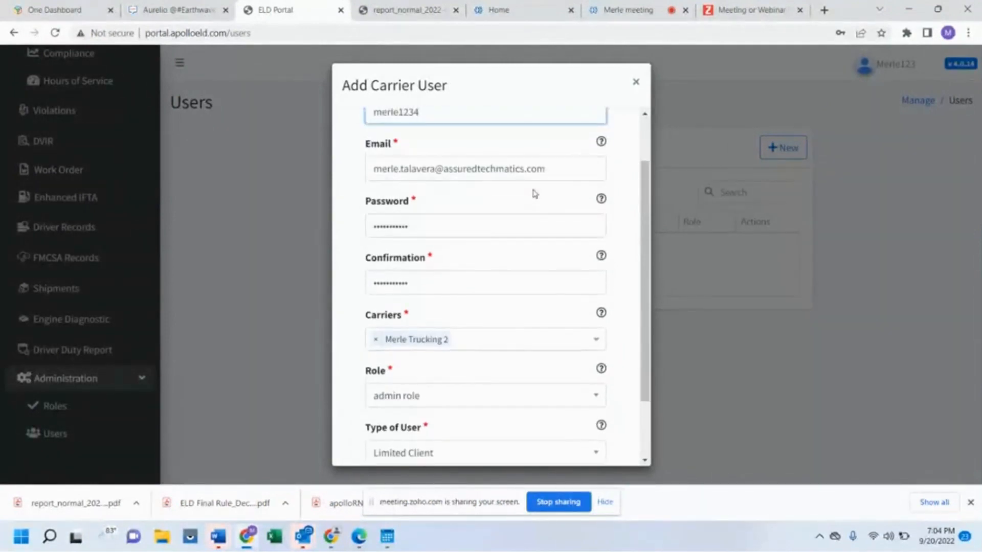
left_click(505, 194)
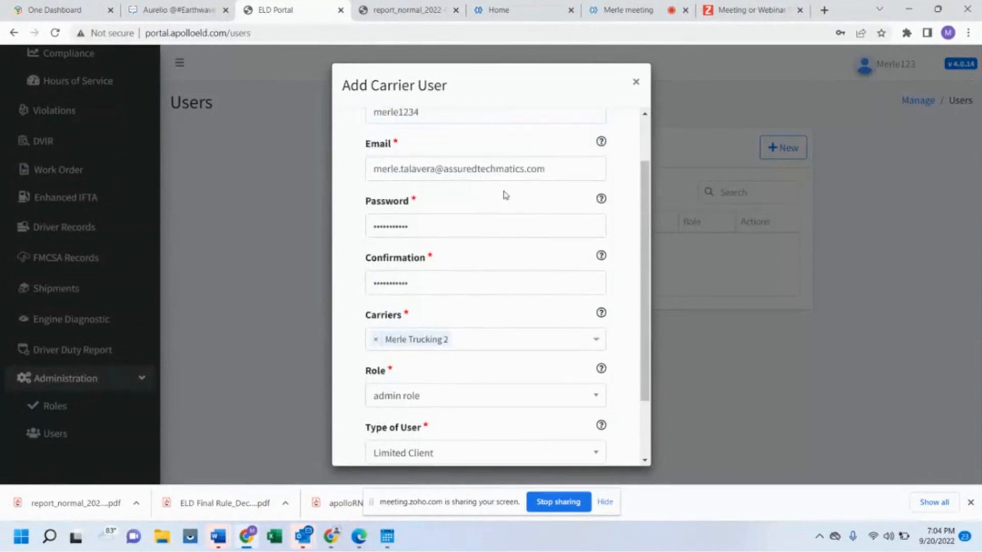
scroll(528, 233, "down", 2)
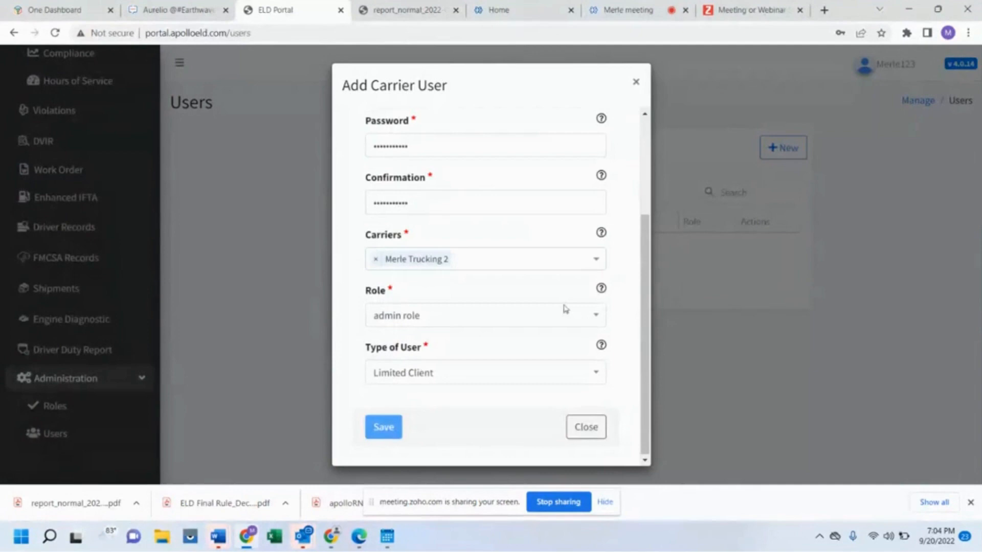
left_click(585, 439)
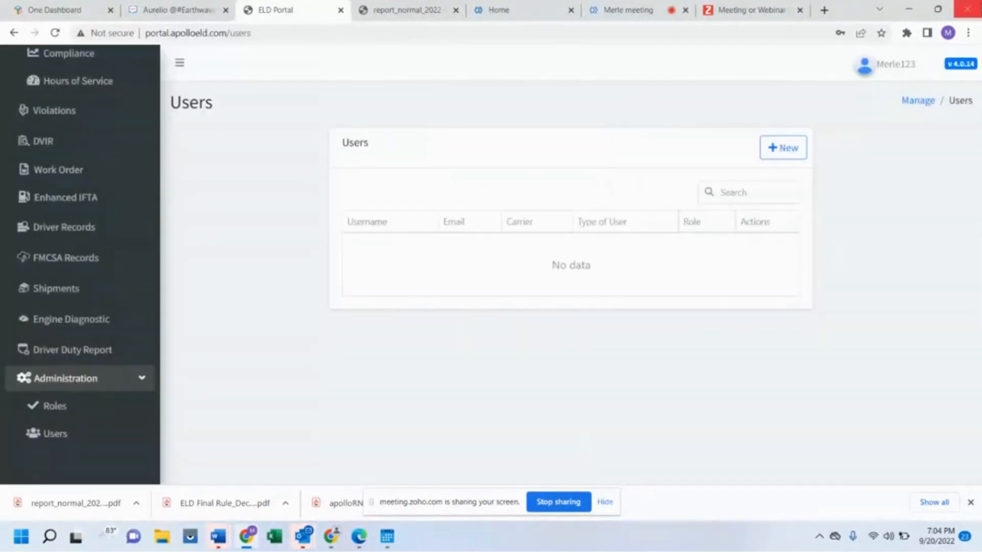